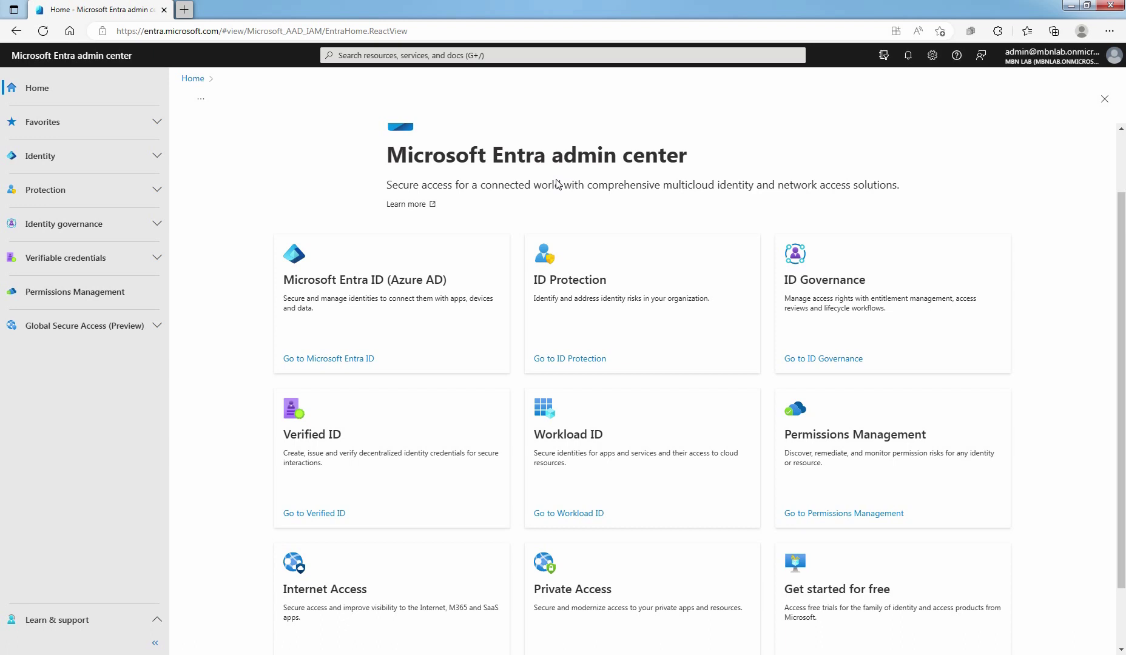
- From Entra ID's All users list, start a New user > Invite external user form
click(333, 363)
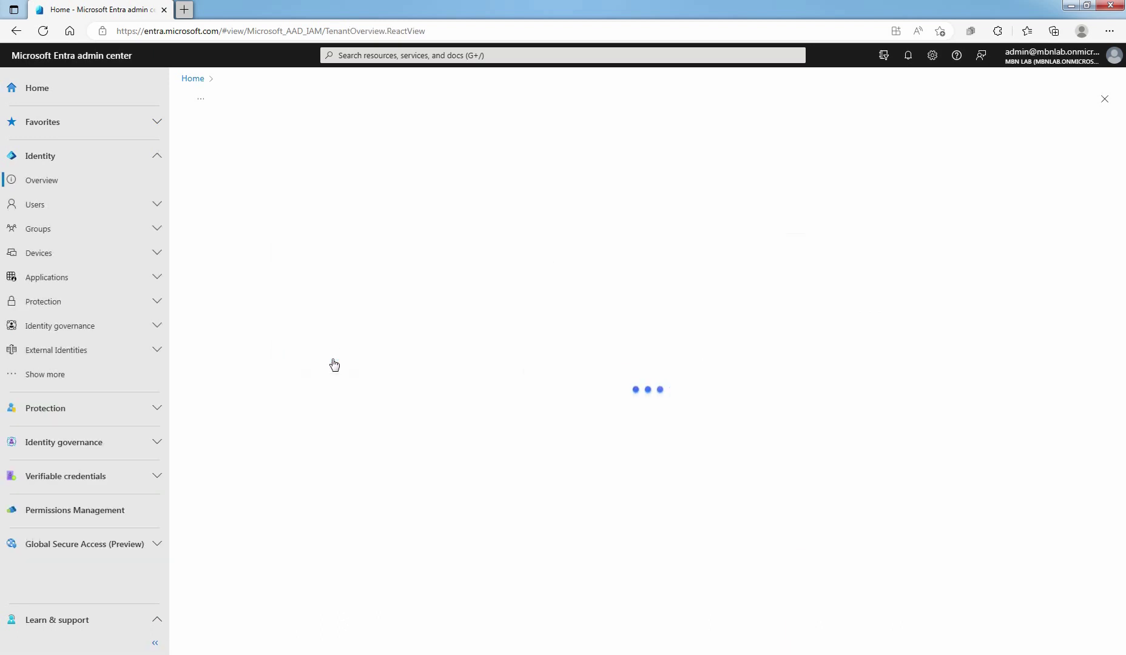
click(51, 209)
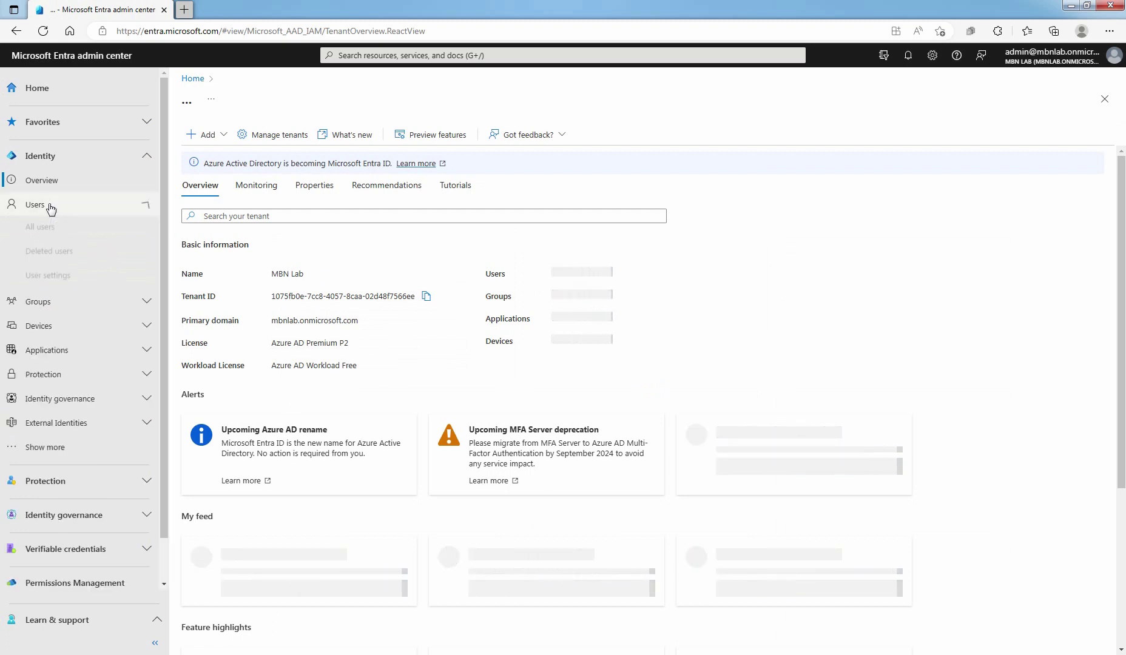
click(51, 231)
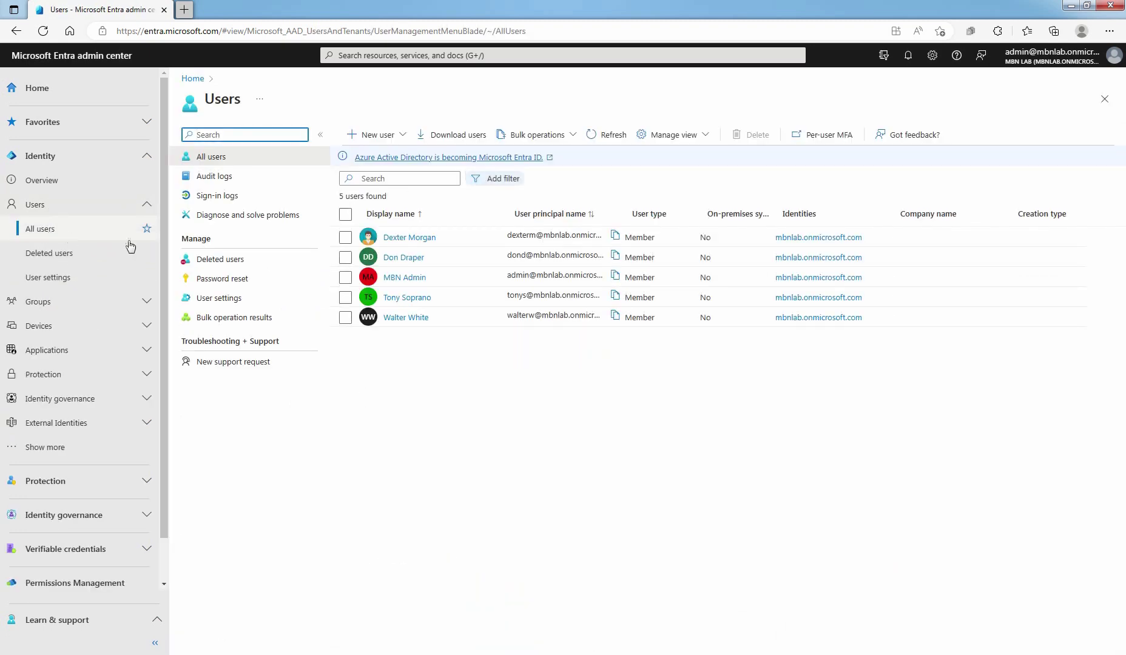
click(396, 135)
click(397, 136)
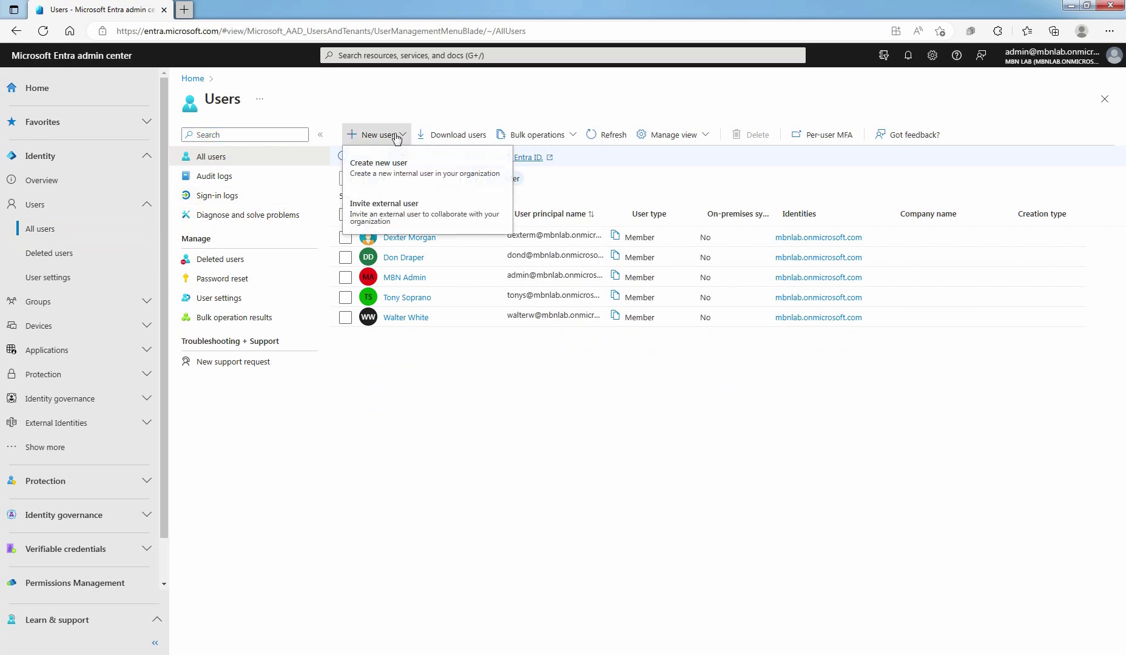
click(432, 217)
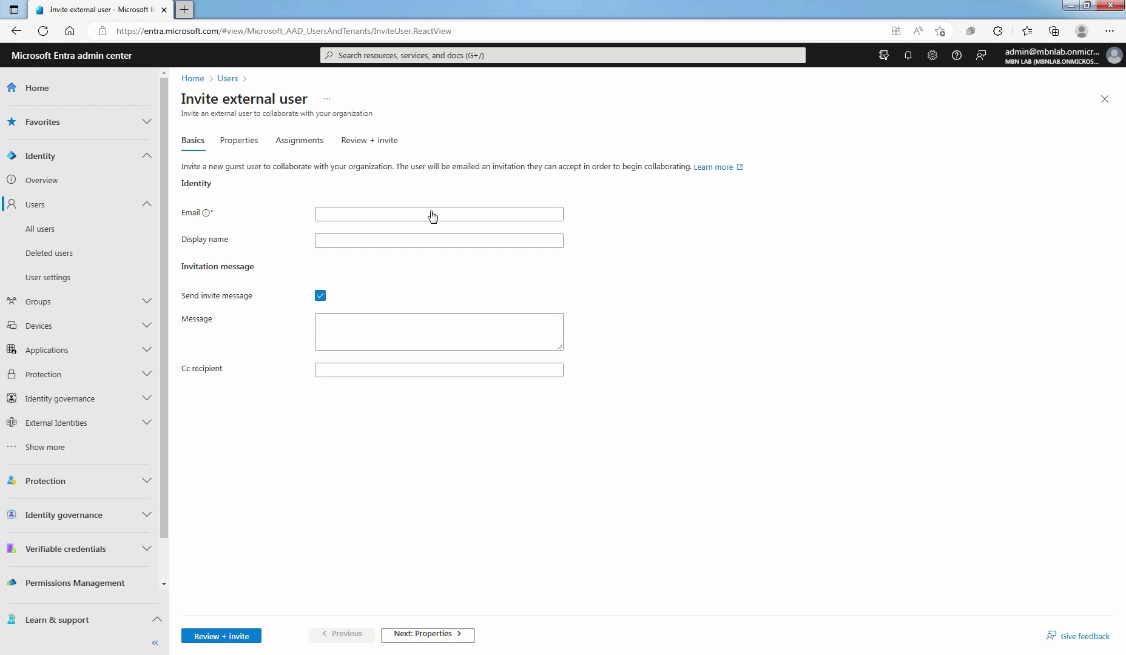
- Enter the guest's Gmail address and the display name 'MBN Guest User1'
click(423, 215)
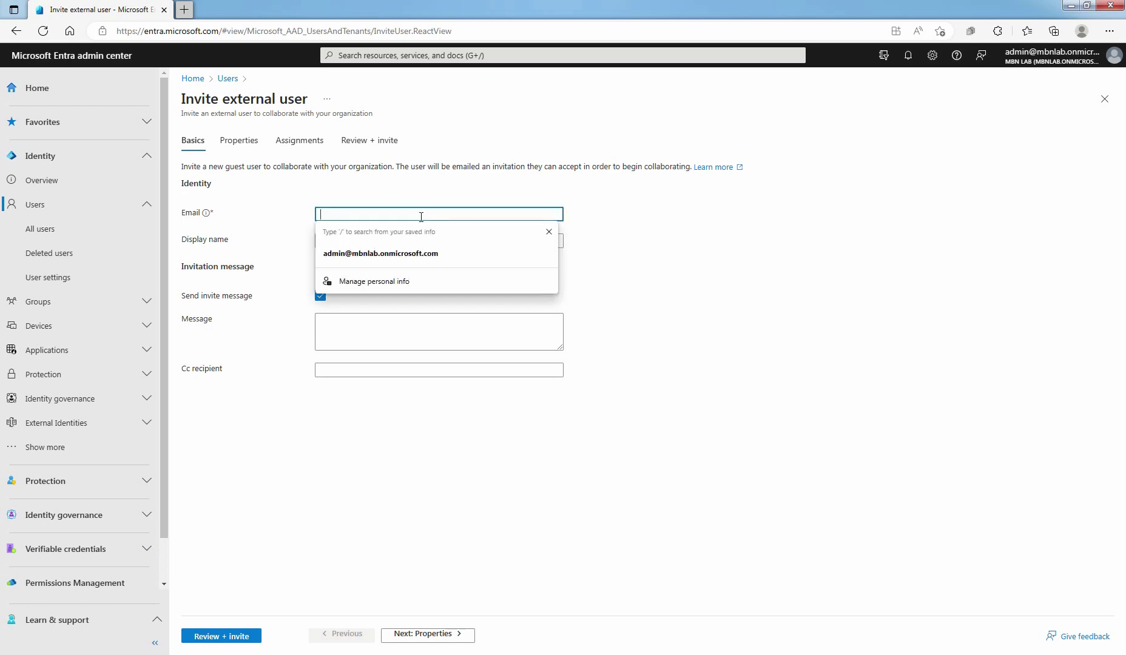
key(ctrl+v)
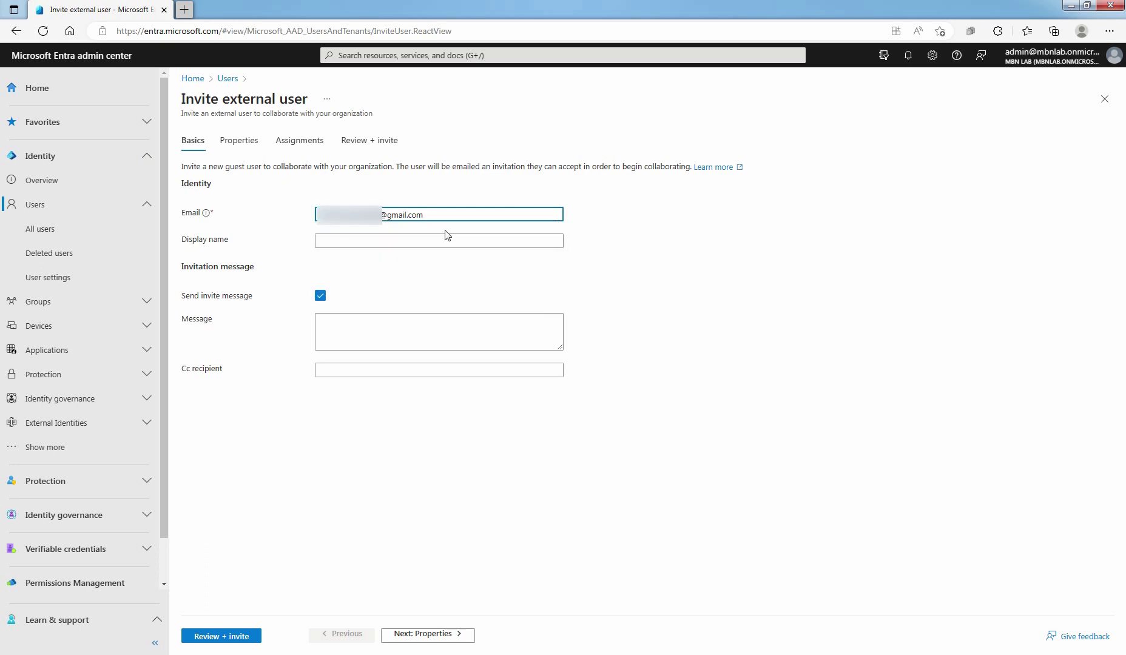
click(440, 243)
text(MBN Guest User1)
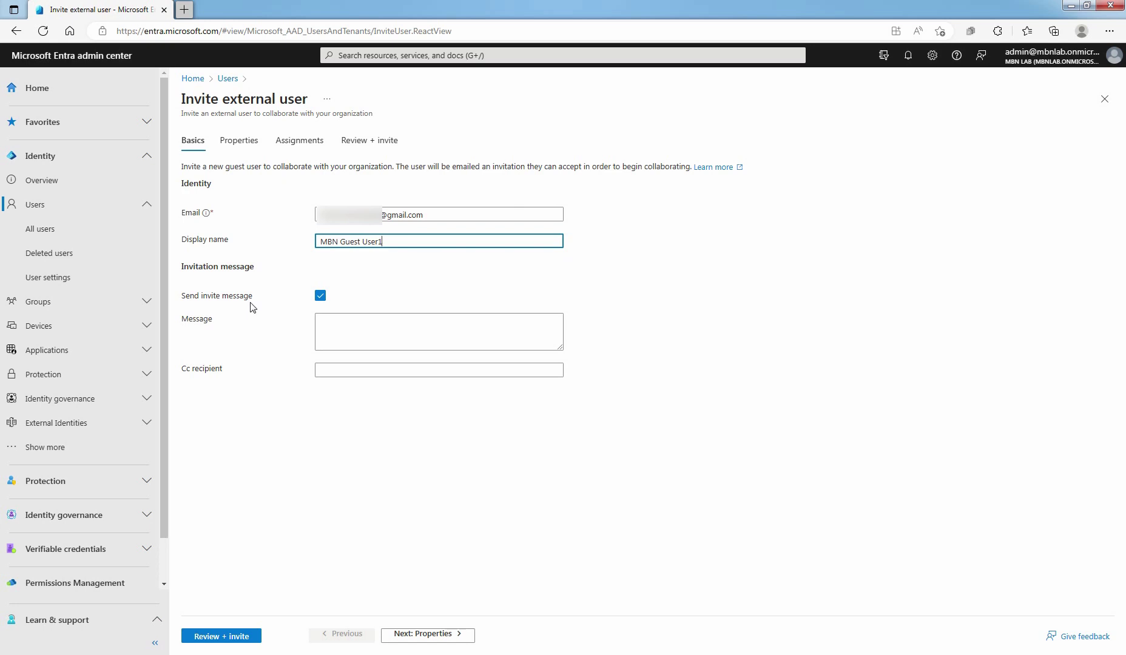
- Add the welcome message and the admin's address as Cc, then go to Properties
click(334, 329)
text(Hi! This is admin for MustBeNoob. Inviting you to our Microsoft Entra ID tenant so you can collaborate with our employees.)
click(513, 427)
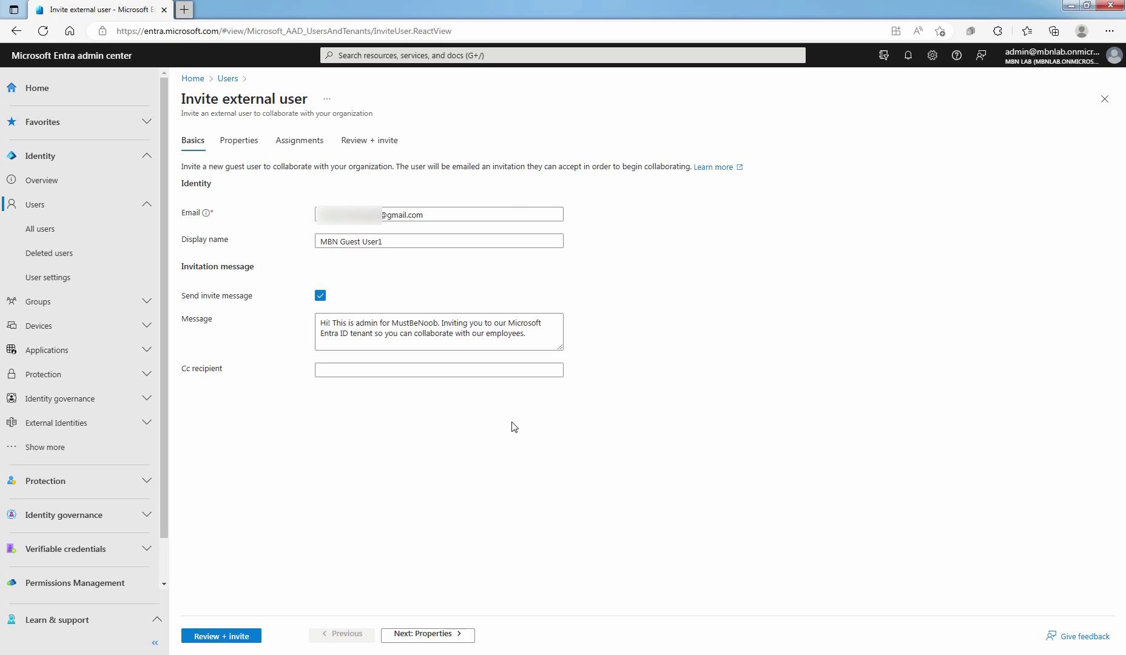
click(384, 376)
key(ctrl+v)
click(387, 425)
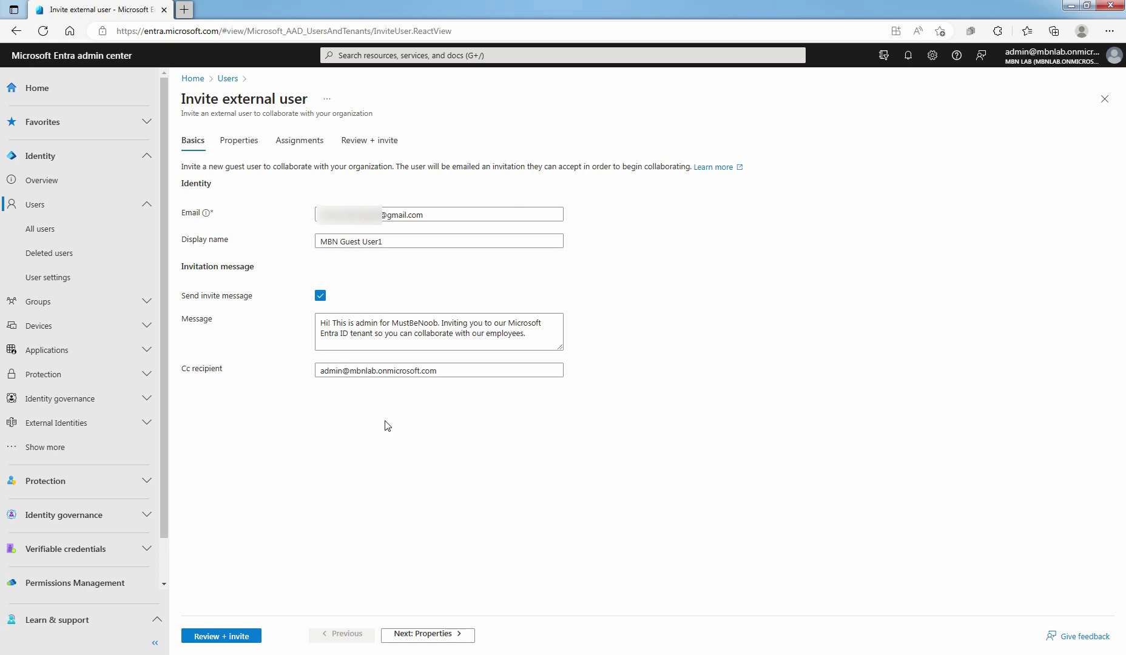
click(422, 634)
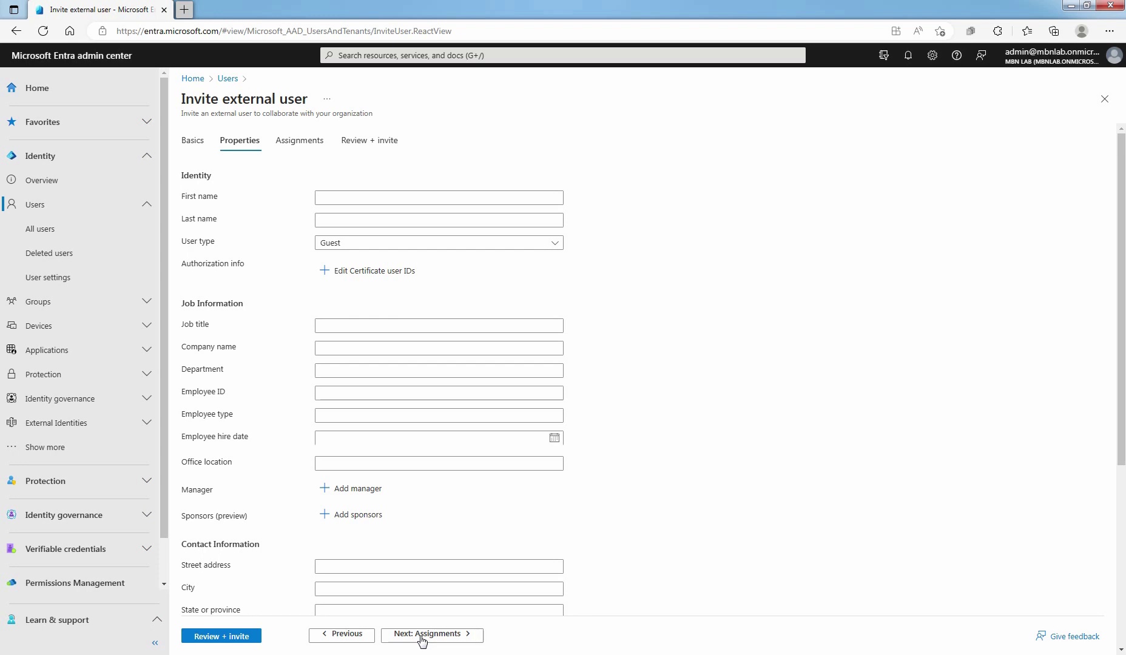
- Advance past Properties and Assignments to the Review + invite summary
click(422, 633)
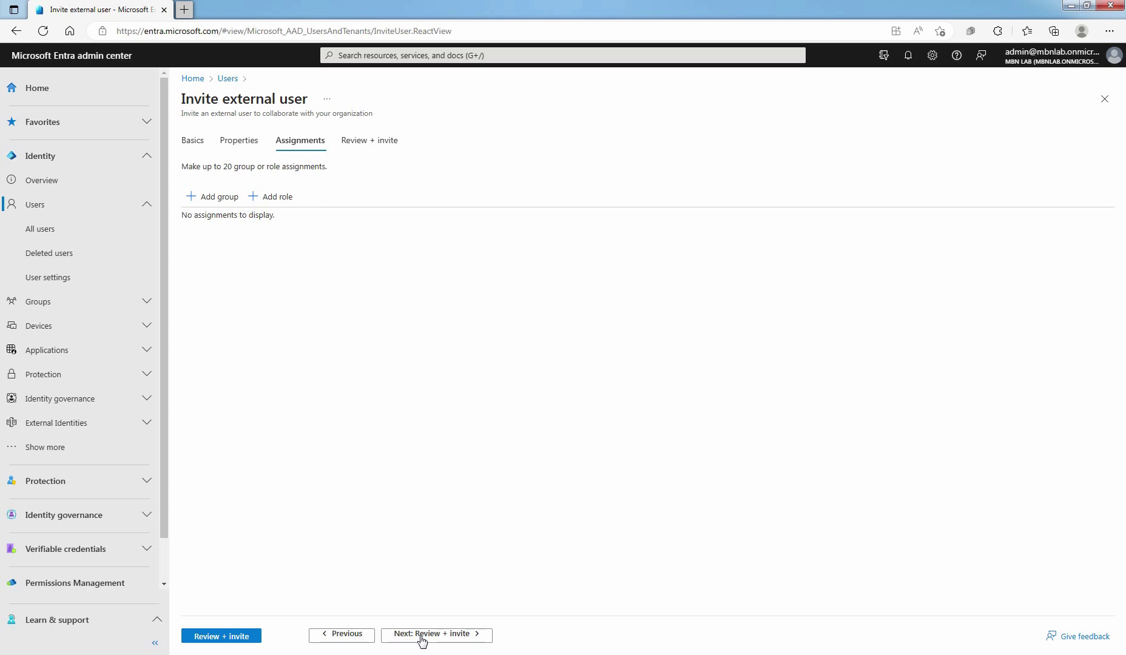
click(422, 636)
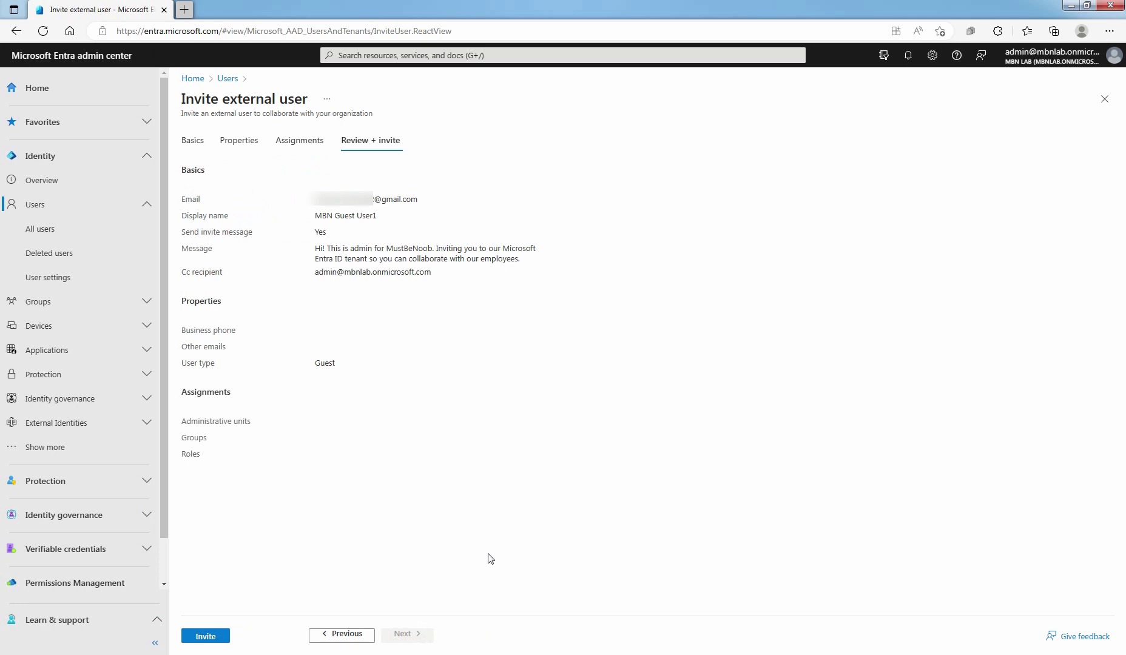
- Send the invitation and refresh All users to show MBN Guest User1 as Guest
click(201, 637)
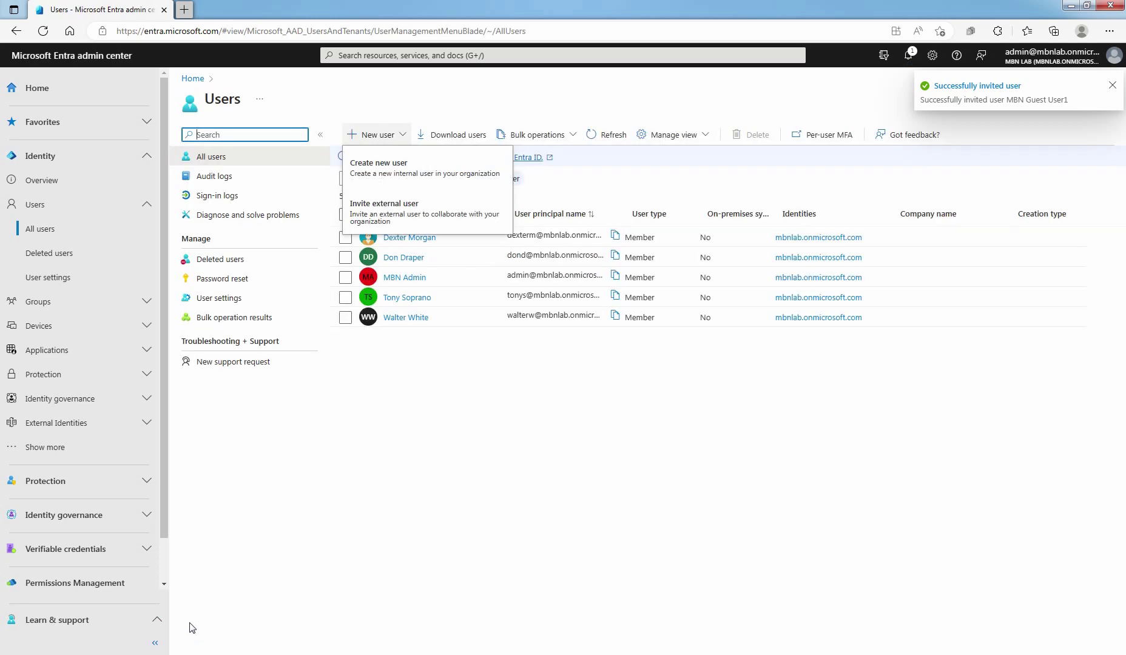
click(612, 134)
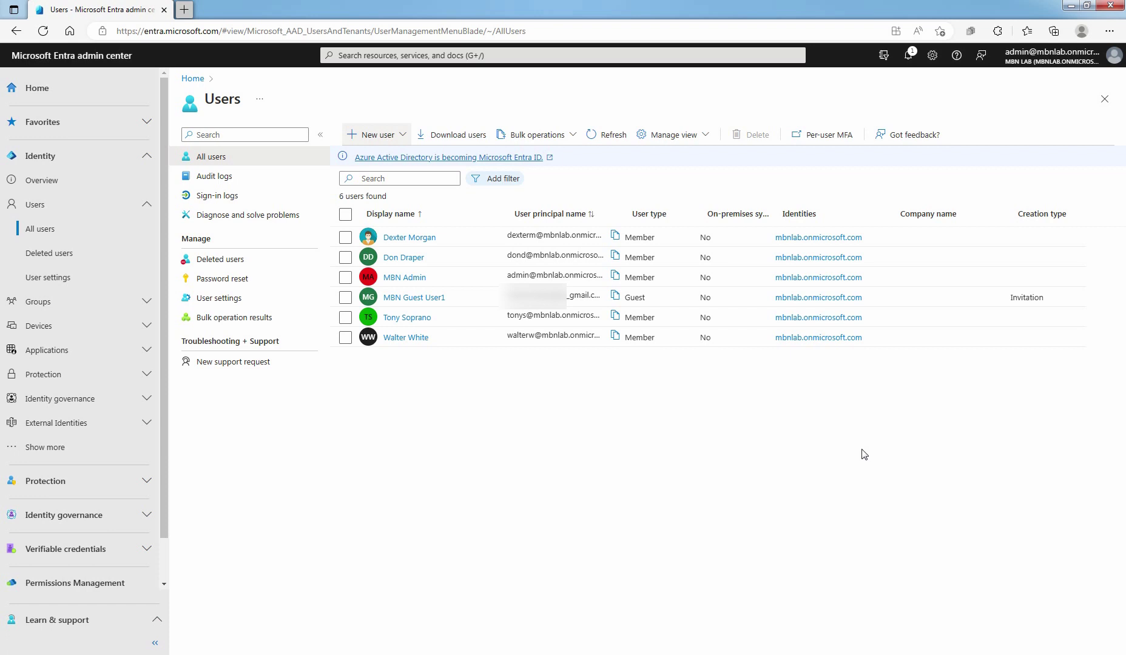
- Check MBN Guest User1's pending invitation, then switch to the guest's Gmail window
click(410, 298)
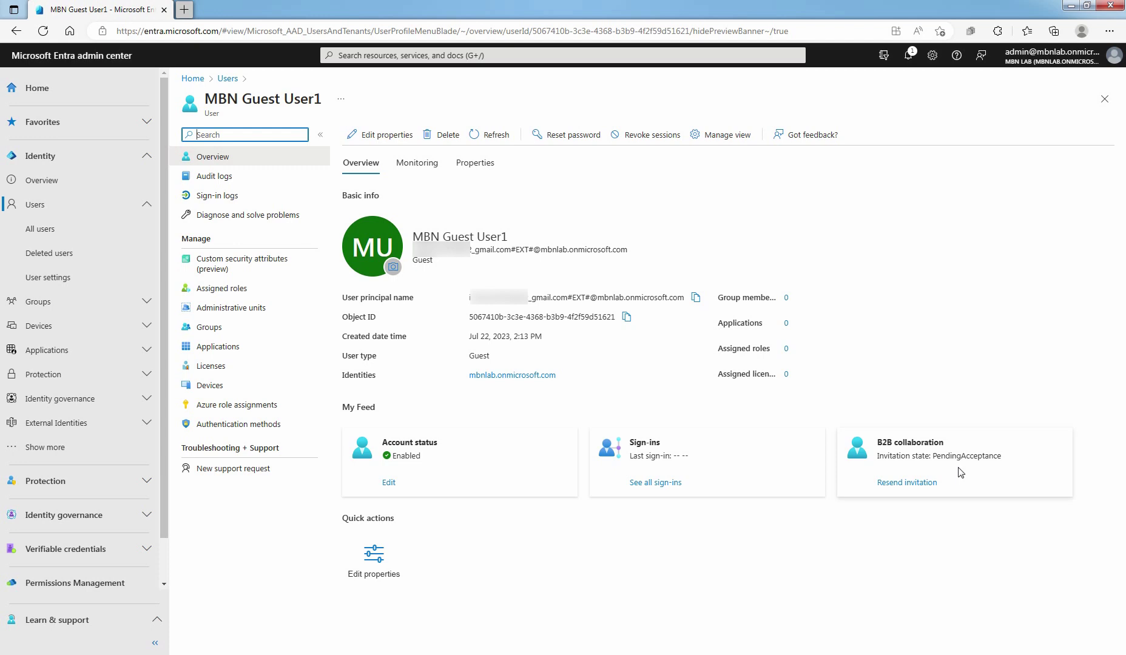
key(alt+Tab)
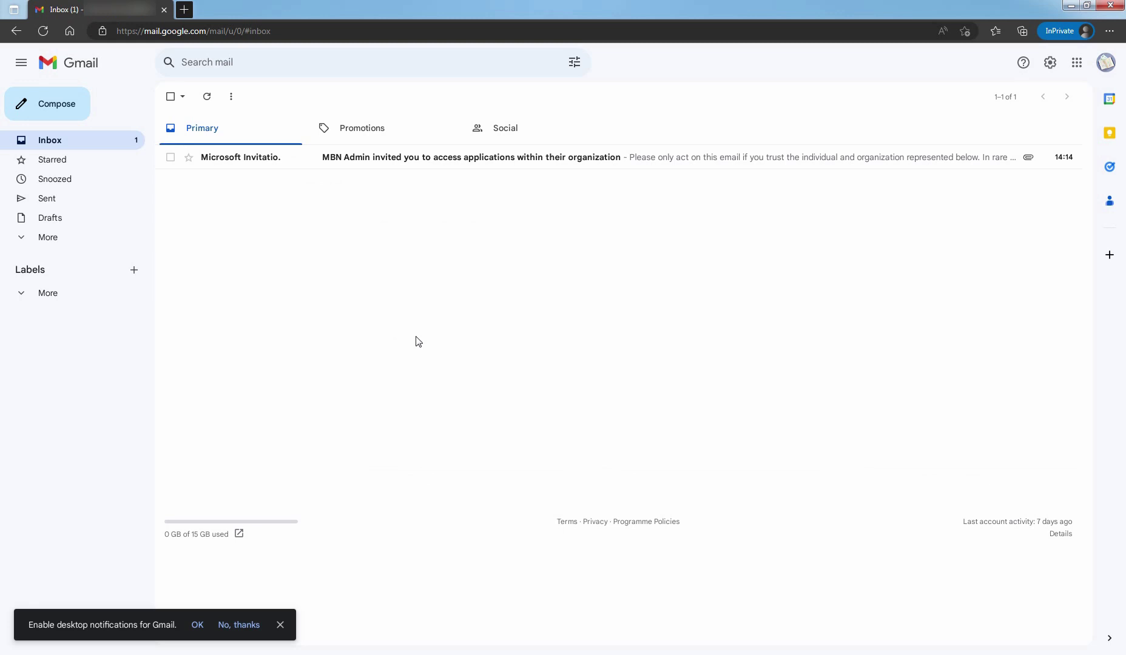
- Open the Microsoft Invitations email from MBN Admin and accept the invitation
click(377, 161)
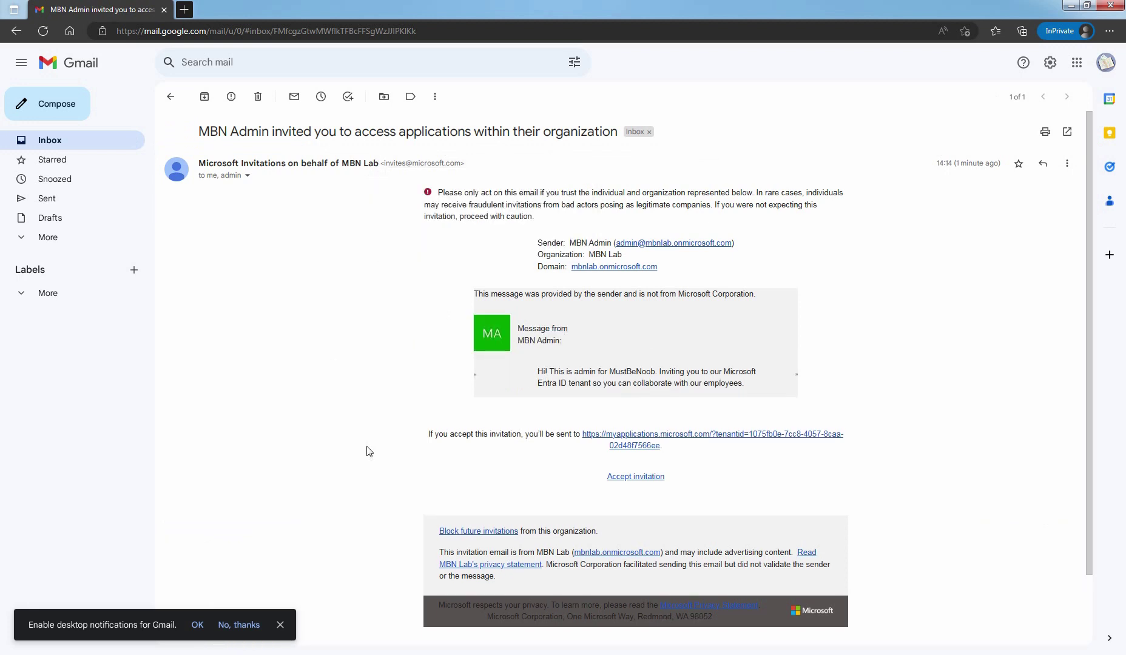
click(636, 477)
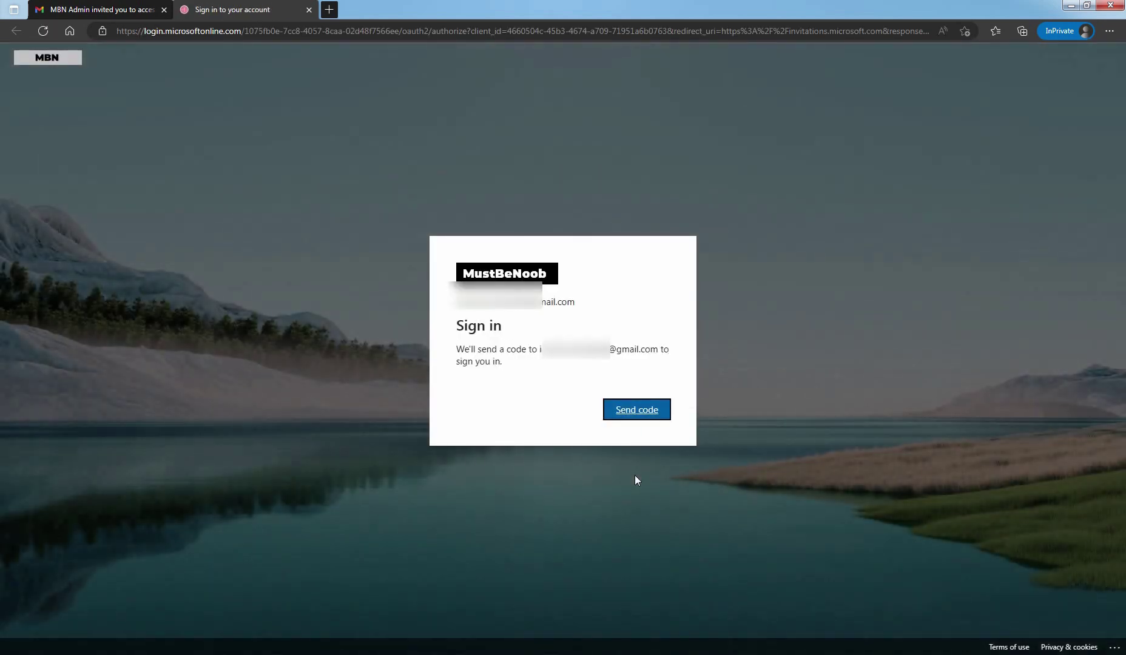
- Request a sign-in code and copy it from the Gmail verification email
click(637, 415)
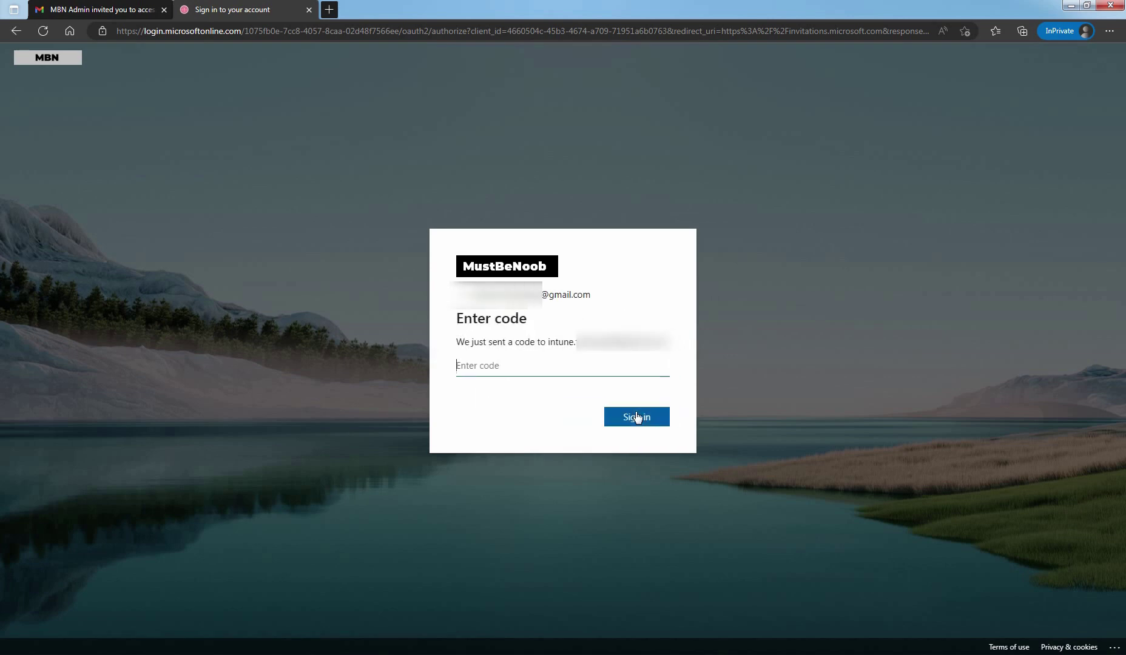
click(97, 9)
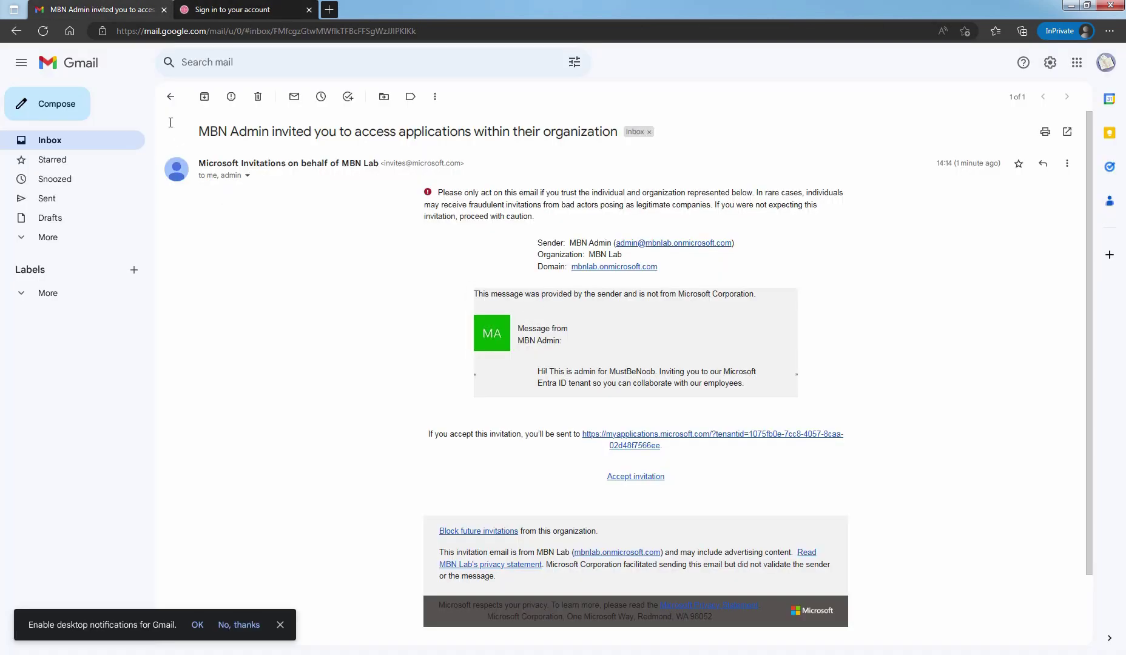
click(170, 96)
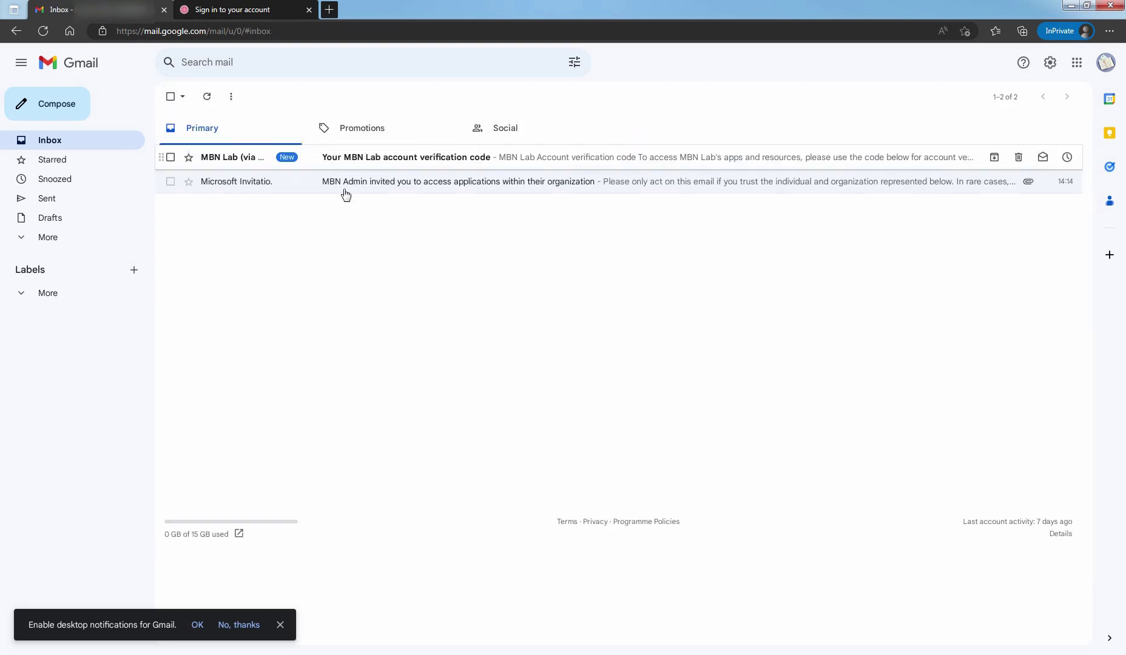
click(405, 160)
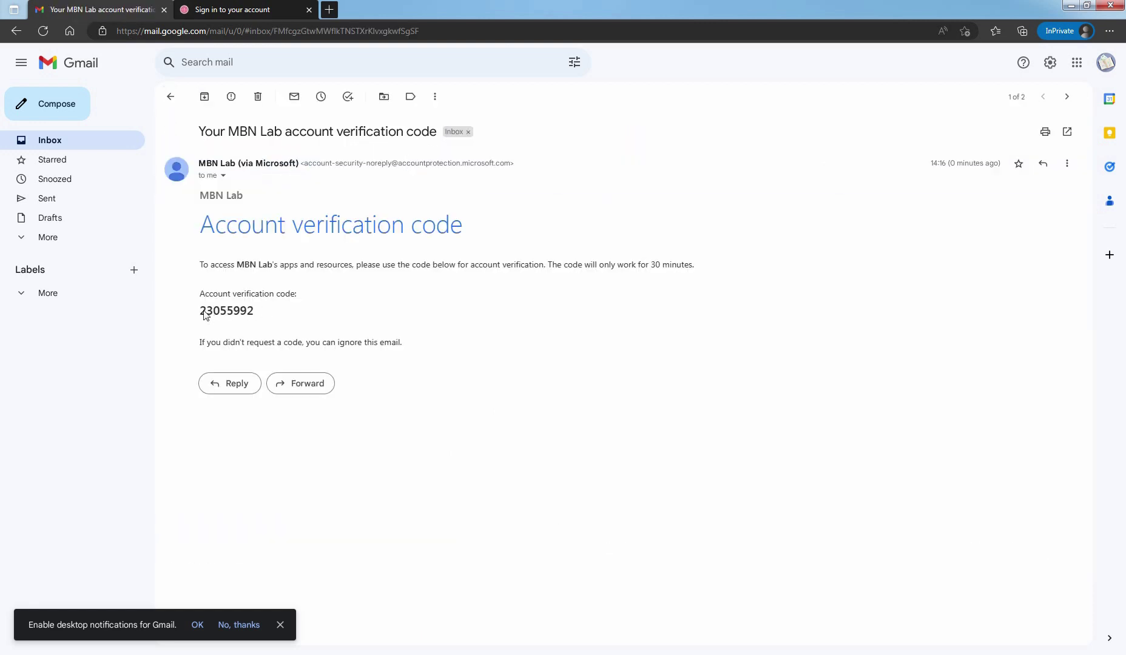
drag(202, 311, 255, 311)
right_click(244, 318)
click(252, 323)
- Paste the verification code into the sign-in page and sign in
click(245, 8)
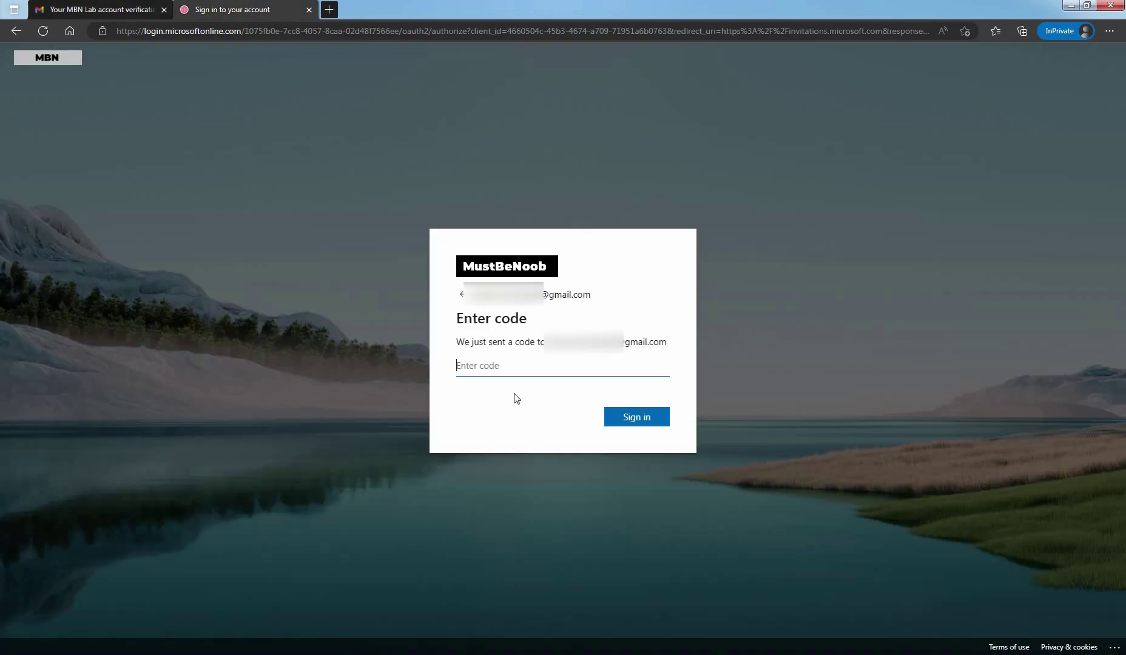
right_click(487, 366)
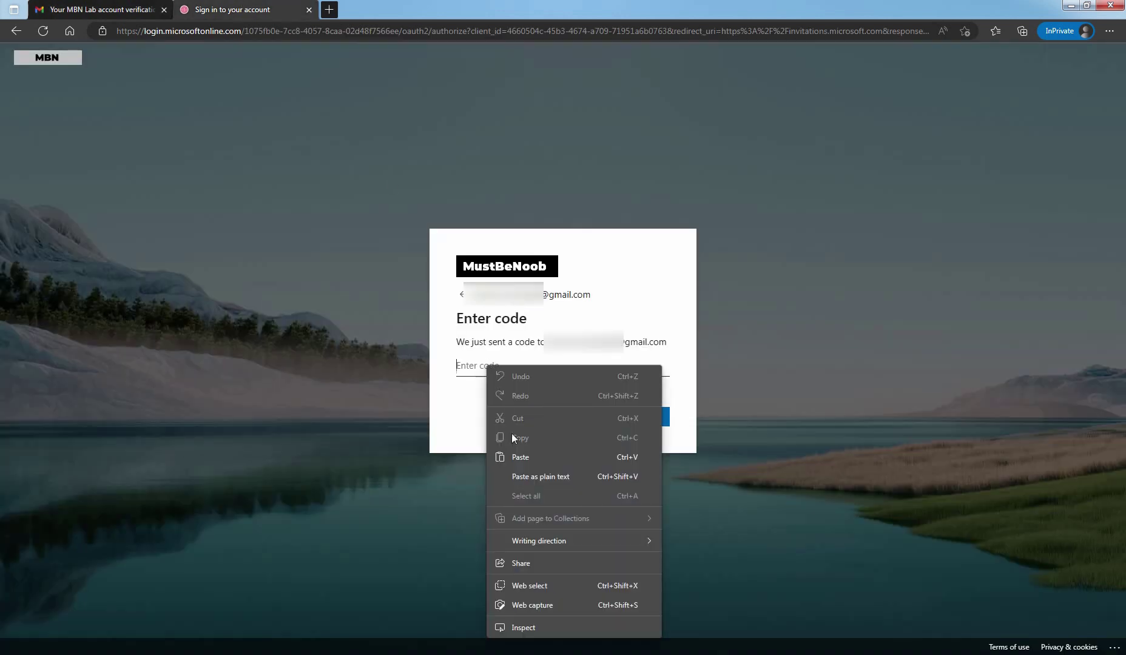
click(517, 461)
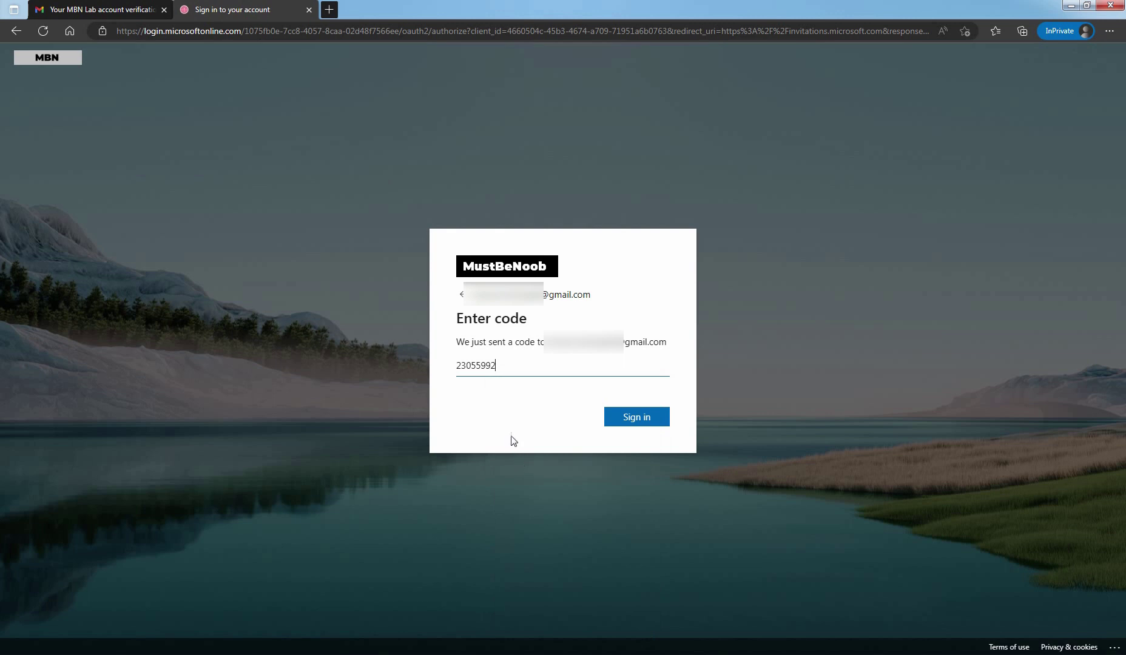
click(637, 418)
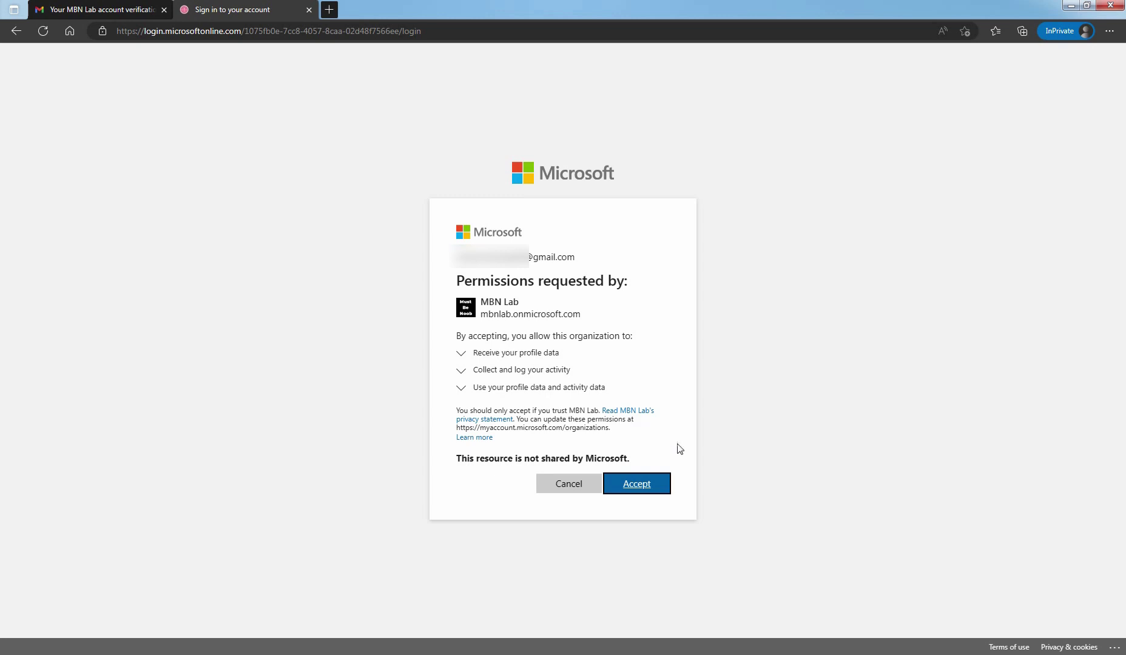
- Accept the profile and activity permissions requested by MBN Lab
click(638, 488)
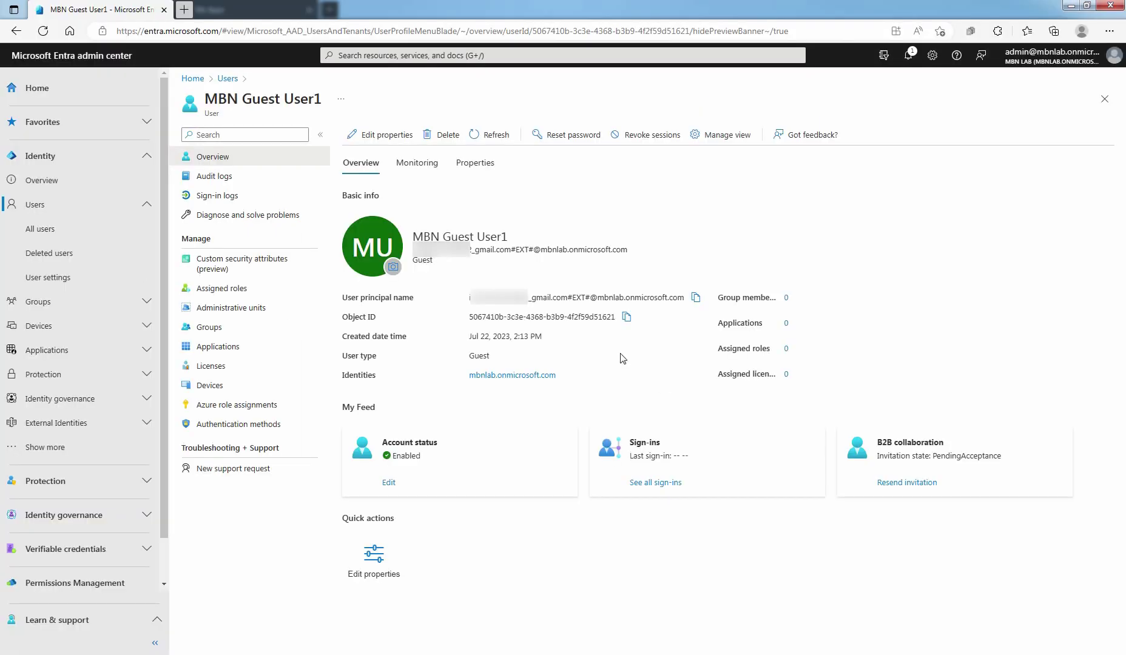
- Refresh the guest profile to show B2B state Accepted, then reload the All users list
click(495, 136)
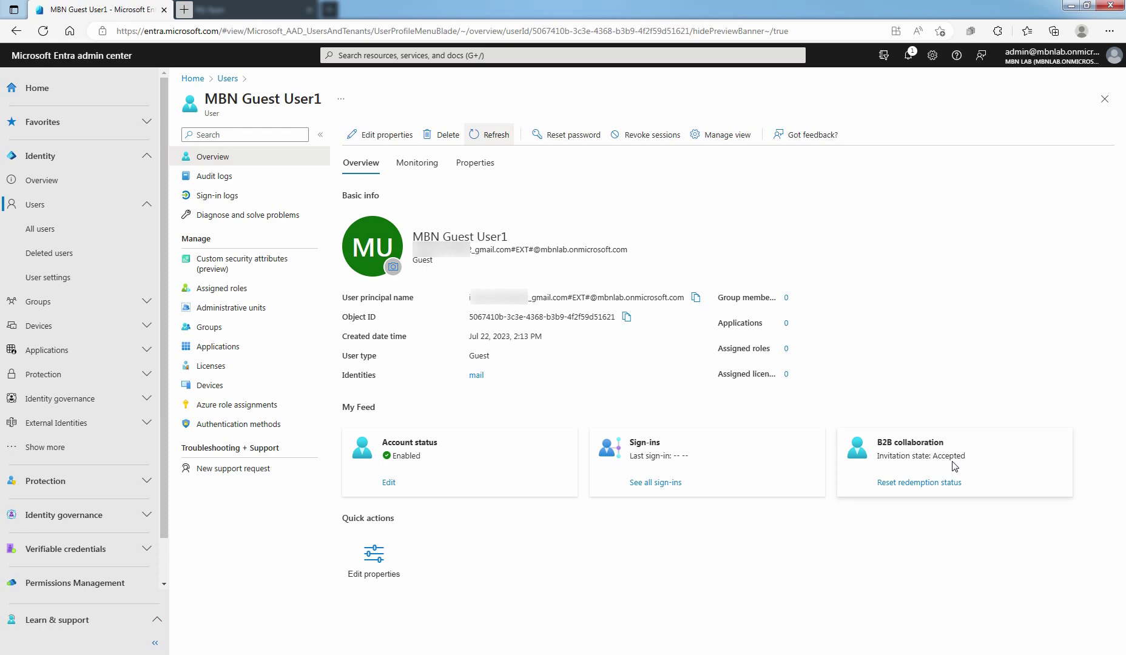
click(52, 232)
click(605, 136)
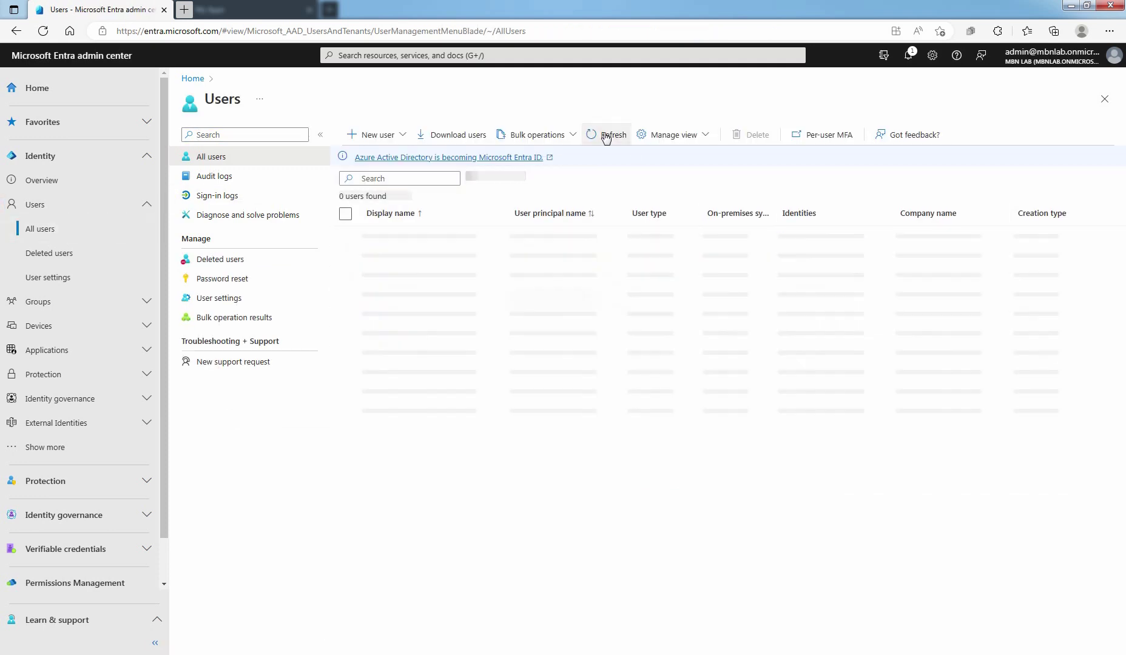